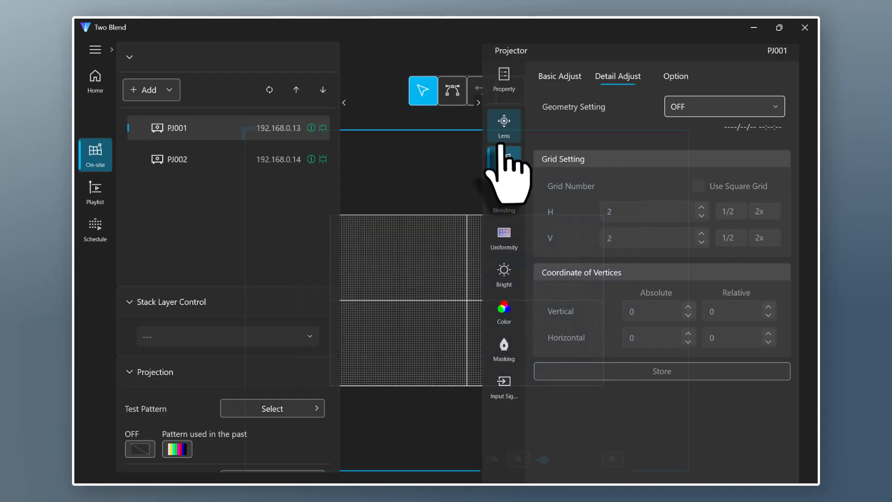
# Set the Geometry Setting of projector PJ001 to PC-1 in the detail adjustment.
pyautogui.click(477, 101)
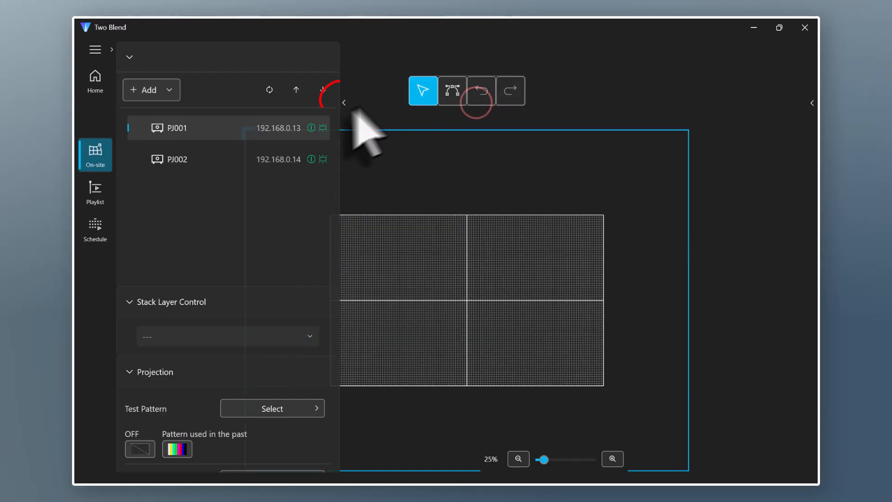
pyautogui.click(343, 102)
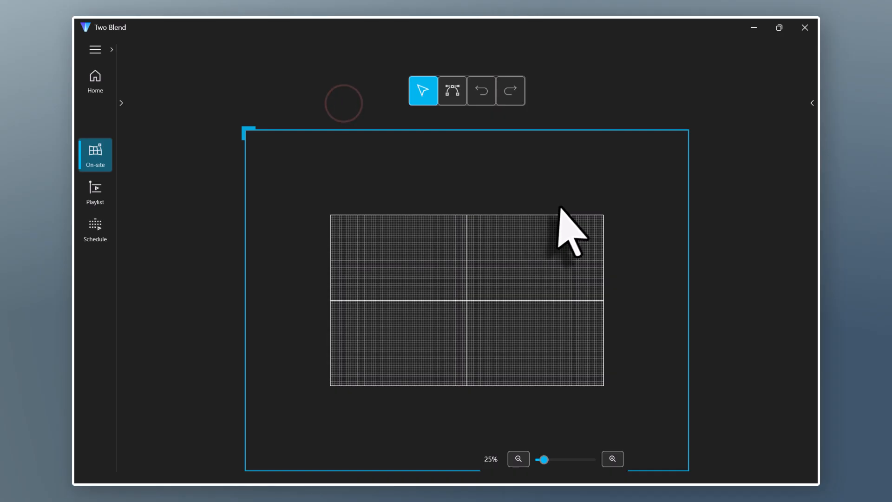
pyautogui.click(812, 102)
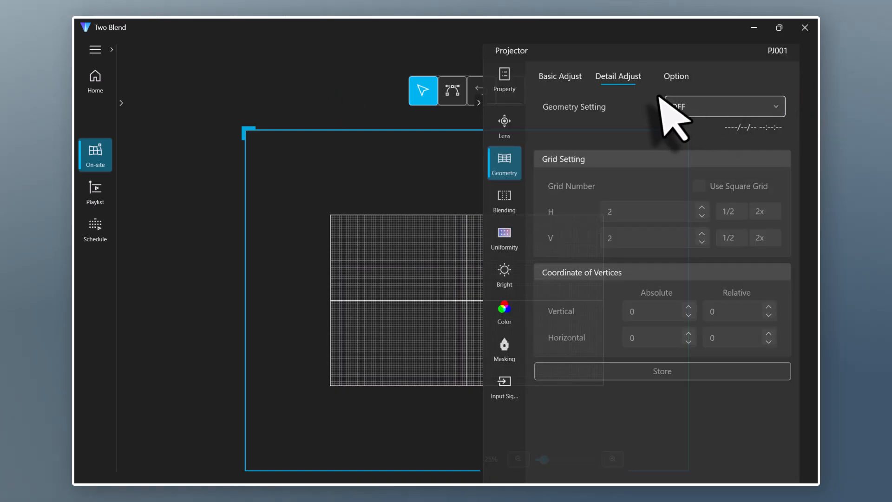
pyautogui.click(694, 103)
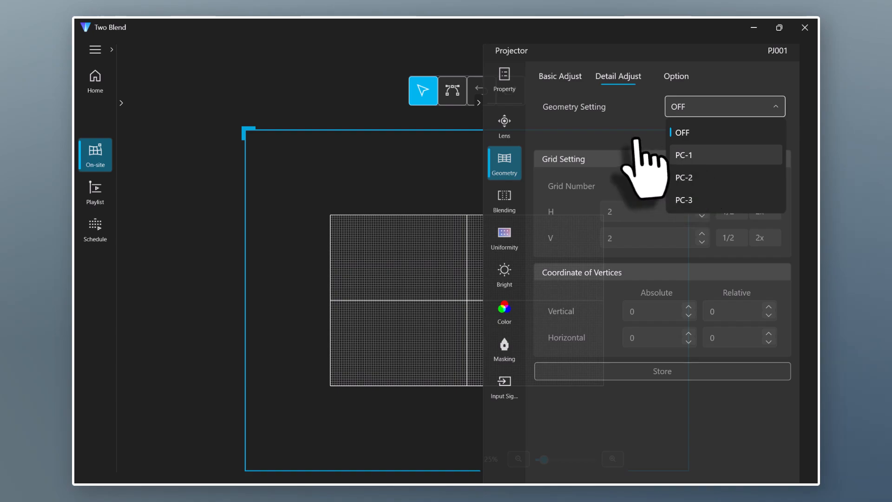
pyautogui.press('Return')
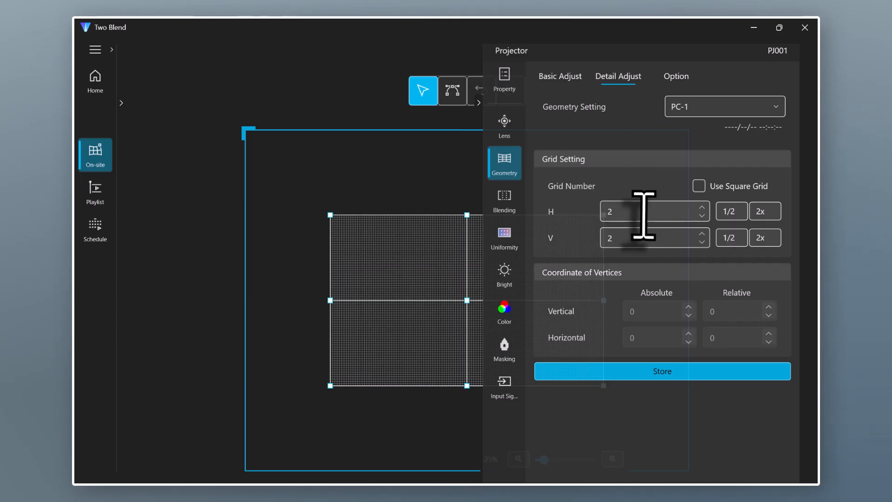
# Try a 3 by 3 geometry grid on PJ001 and set it back to 2 by 2.
pyautogui.click(702, 208)
pyautogui.click(701, 234)
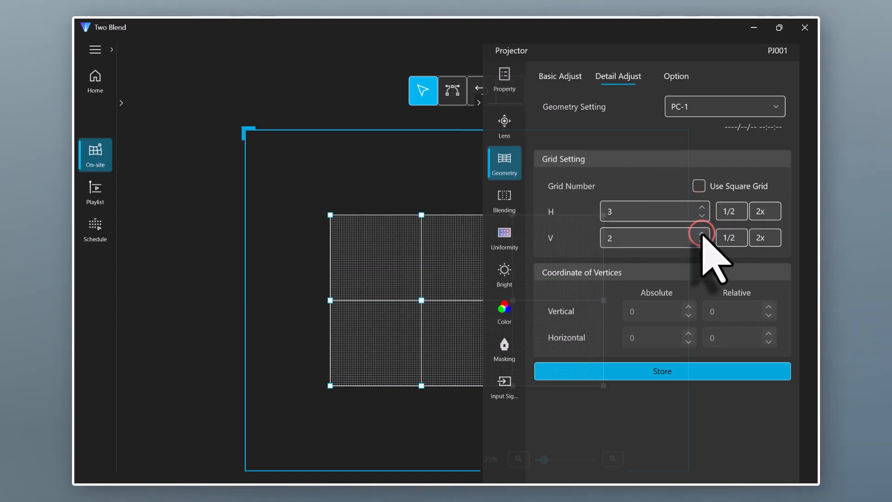
pyautogui.click(479, 102)
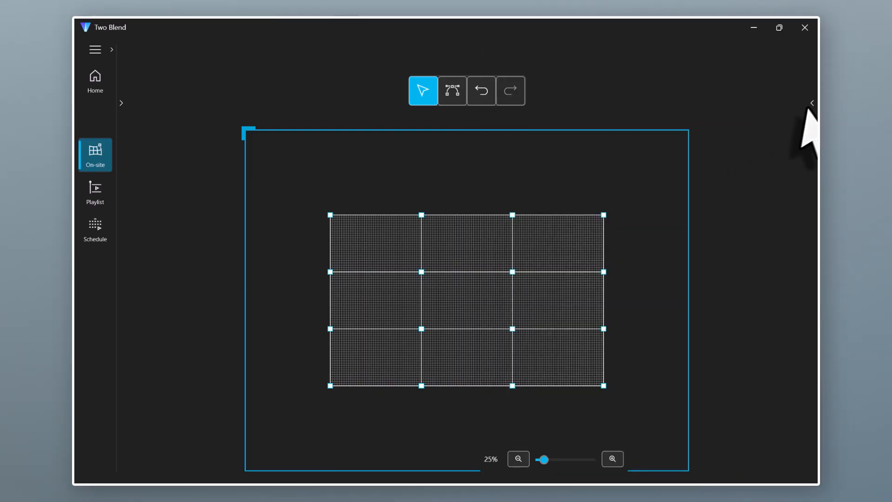
pyautogui.click(812, 104)
pyautogui.click(702, 215)
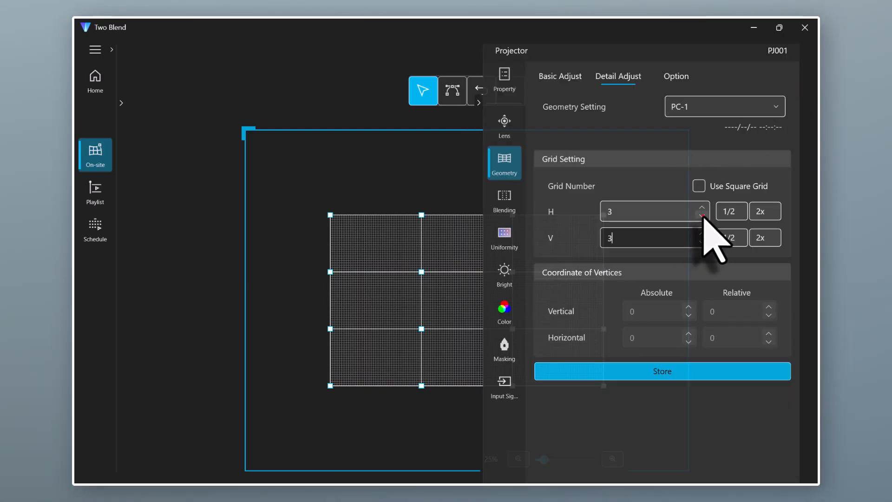
pyautogui.click(702, 241)
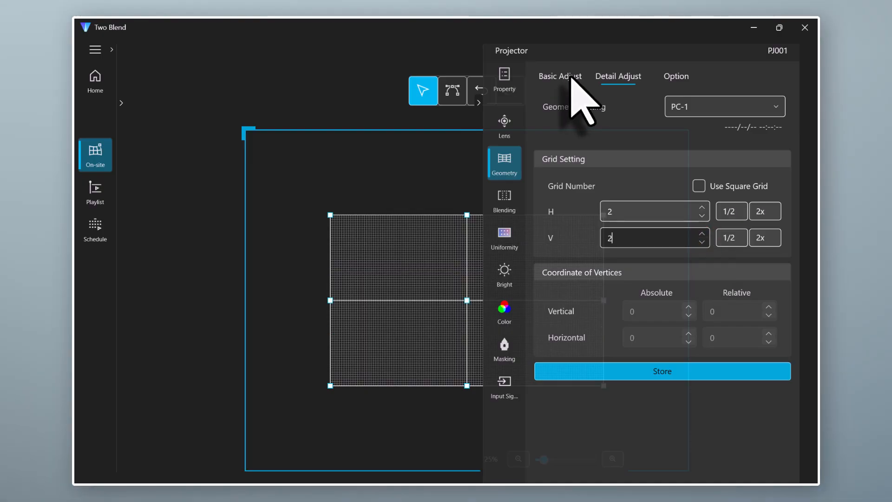
# Shape PJ001 with 4 Corner adjustment: upper left about V 14, H 255; upper right 19, -274; lower left 5, 244; lower right 25, -241.
pyautogui.click(571, 77)
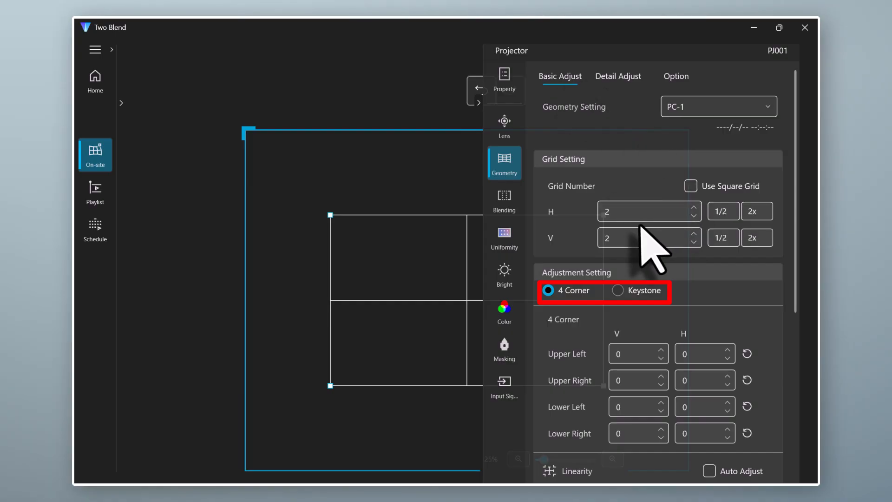
pyautogui.scroll(-3, 634, 294)
pyautogui.scroll(-4, 633, 295)
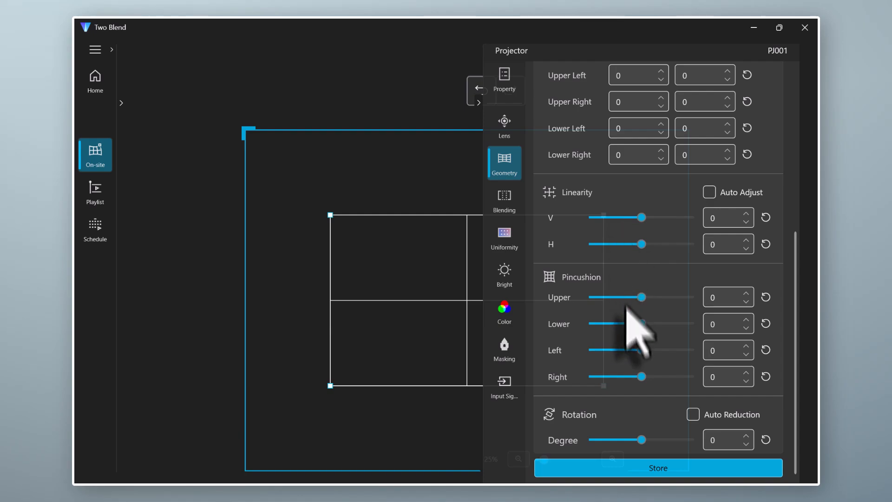
pyautogui.scroll(3, 639, 351)
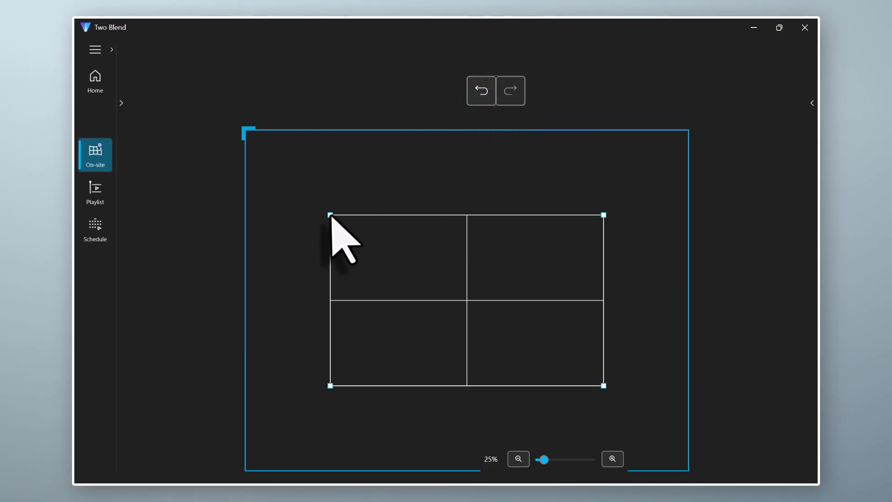
pyautogui.moveTo(330, 215); pyautogui.dragTo(342, 217)
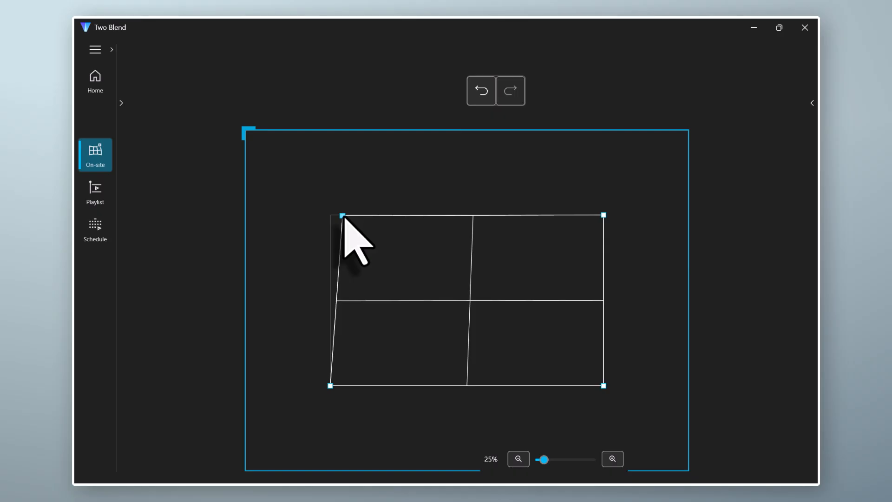
pyautogui.moveTo(342, 216); pyautogui.dragTo(366, 217)
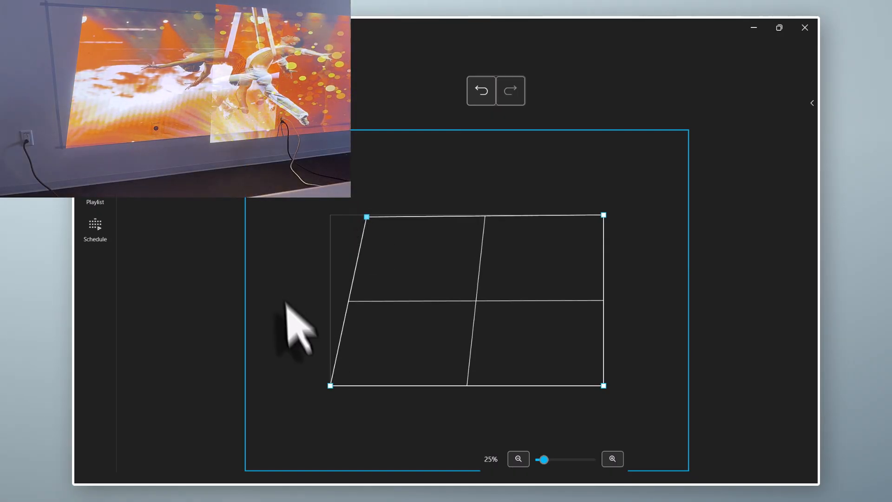
pyautogui.moveTo(330, 385); pyautogui.dragTo(364, 385)
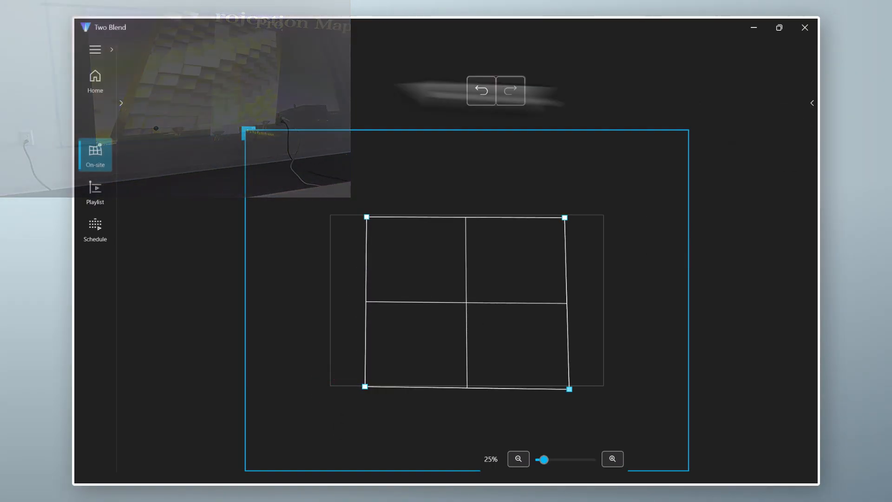
# Switch to projector PJ002 and save PJ001's geometry adjustment data to PC-1.
pyautogui.click(120, 102)
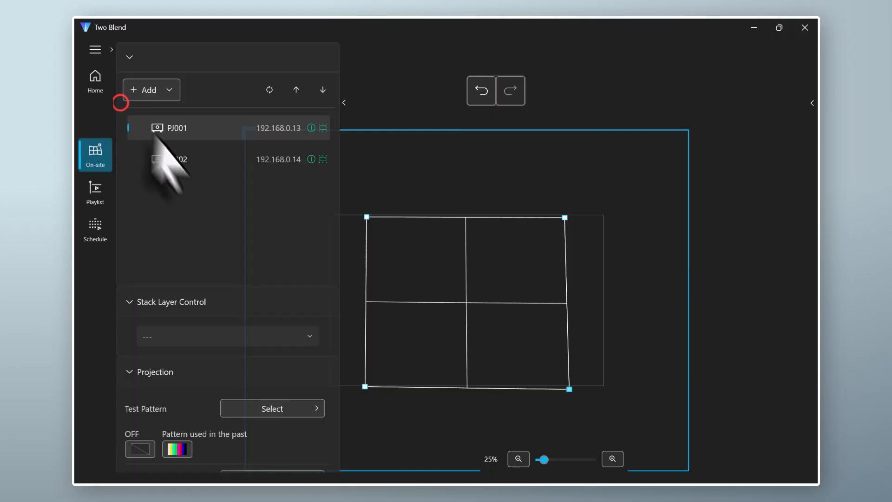
pyautogui.click(197, 164)
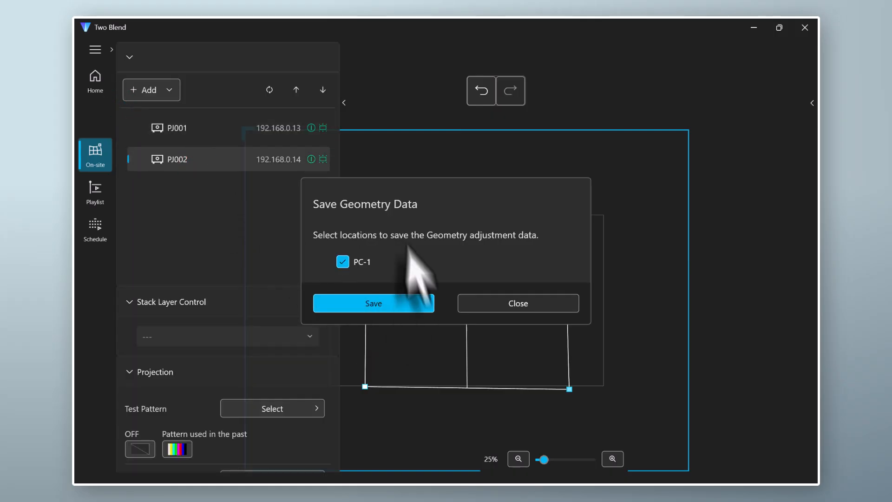
pyautogui.click(410, 303)
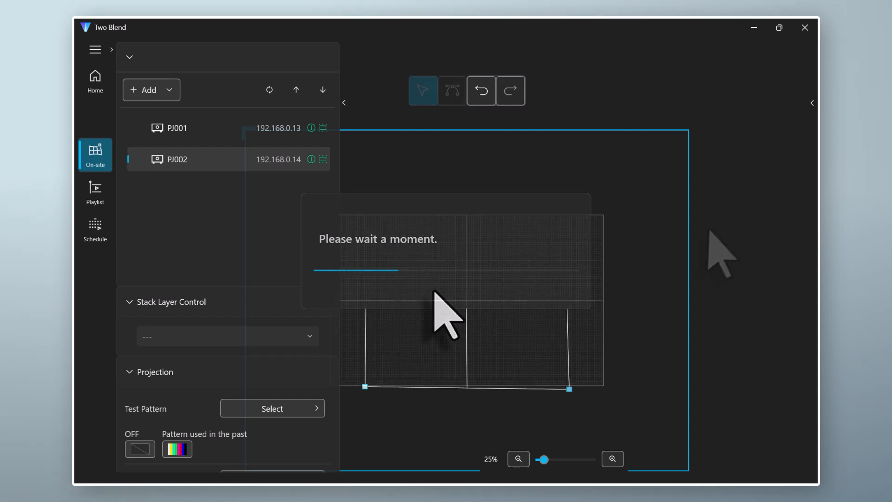
# Set the Geometry Setting of projector PJ002 to PC-1.
pyautogui.click(811, 103)
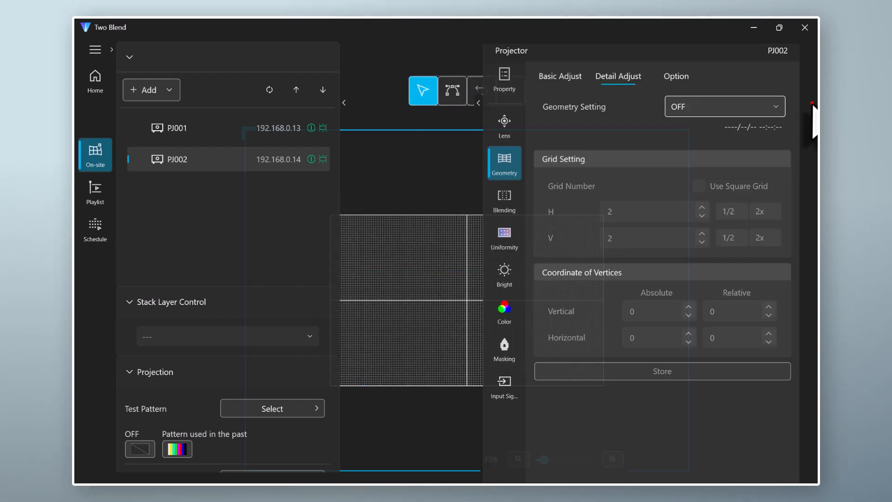
pyautogui.click(707, 105)
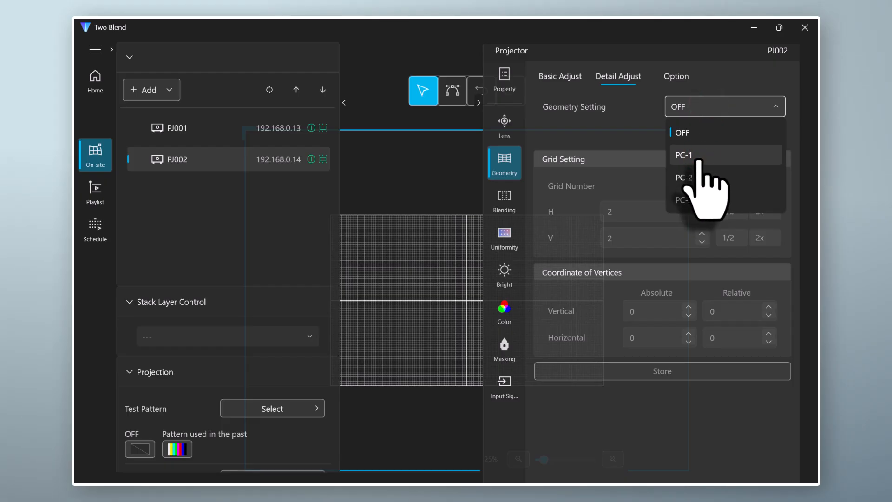
pyautogui.click(697, 156)
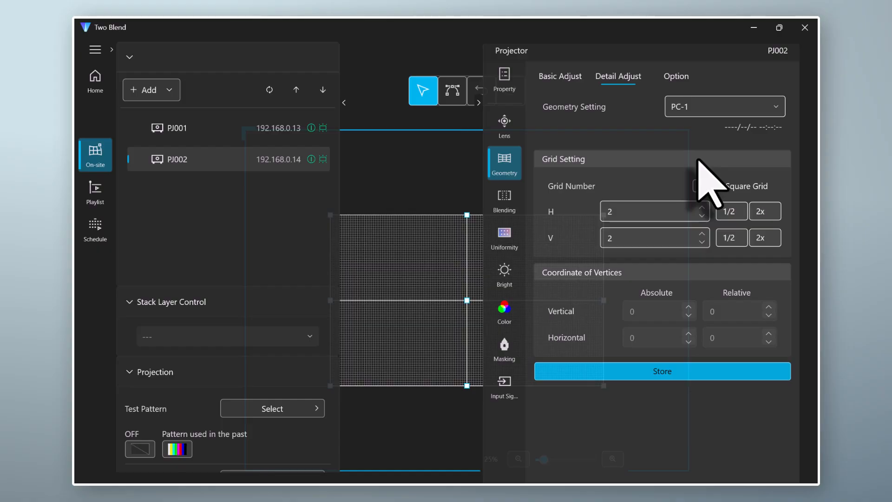
# In PJ002's basic adjustment, move the upper-left corner to about V 74, H 149 and the lower-left corner to about V -76, H 147.
pyautogui.click(560, 77)
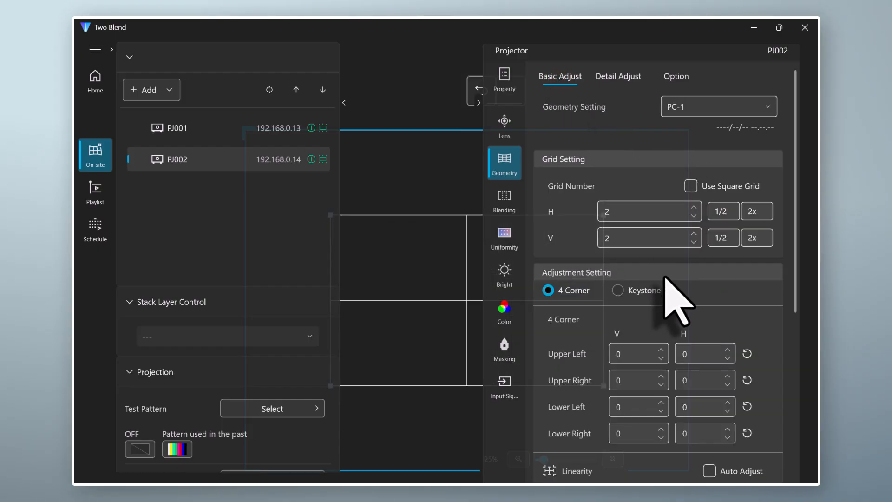
pyautogui.click(478, 102)
pyautogui.click(344, 102)
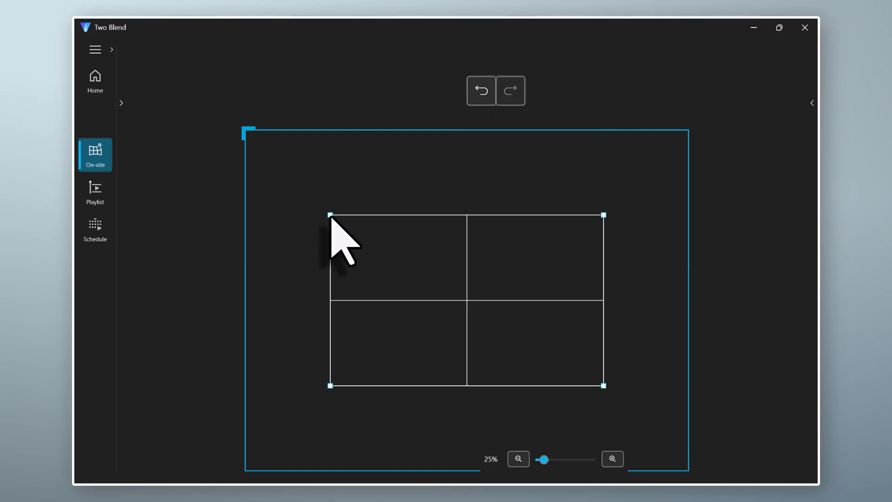
pyautogui.moveTo(330, 214); pyautogui.dragTo(339, 226)
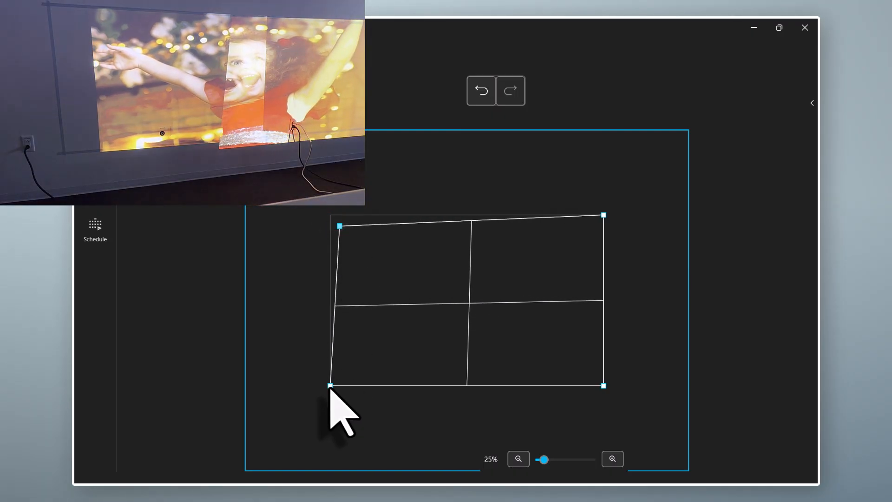
pyautogui.click(330, 386)
pyautogui.moveTo(330, 386); pyautogui.dragTo(334, 372)
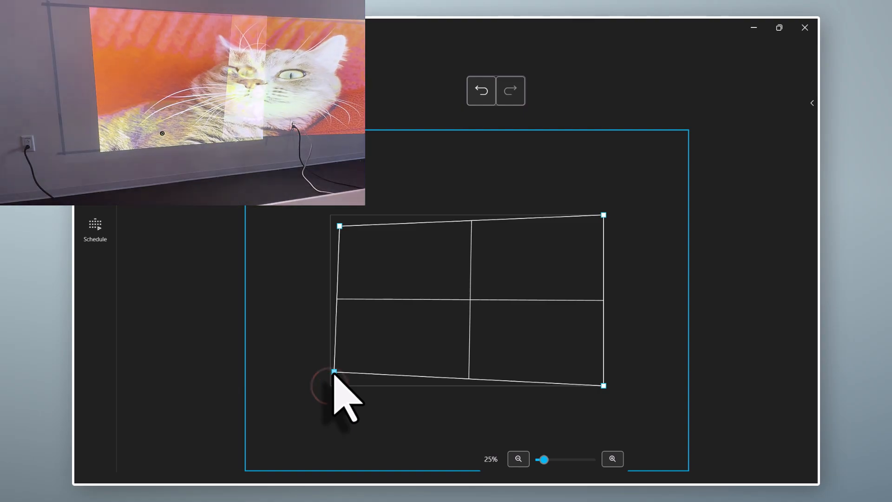
# Try fine-tuning the vertical value of PJ002's upper-left corner in the 4 Corner settings.
pyautogui.click(812, 103)
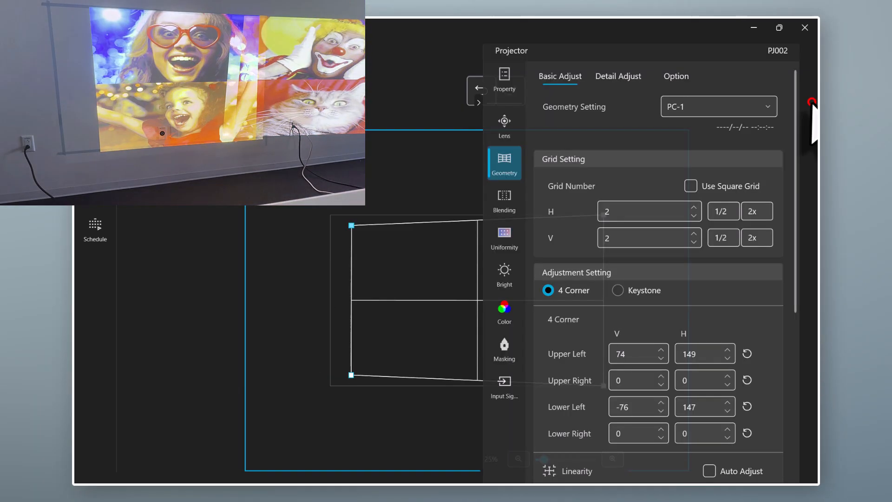
pyautogui.scroll(-1, 731, 311)
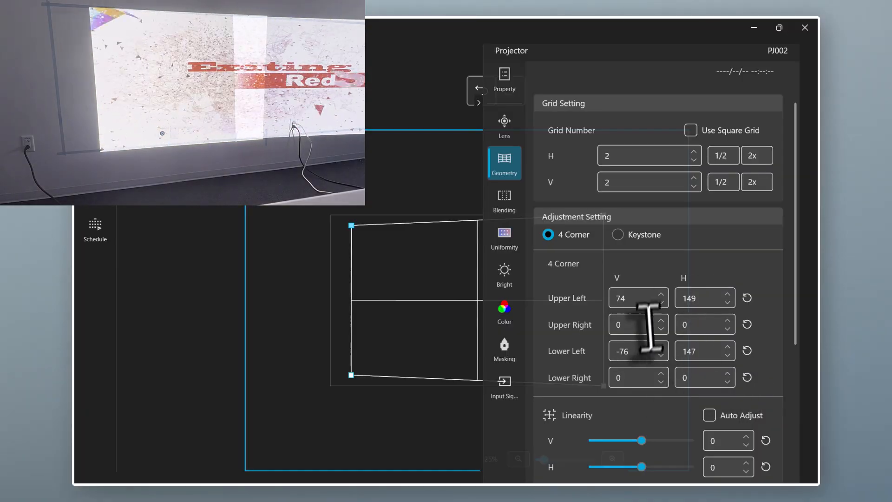
pyautogui.click(660, 295)
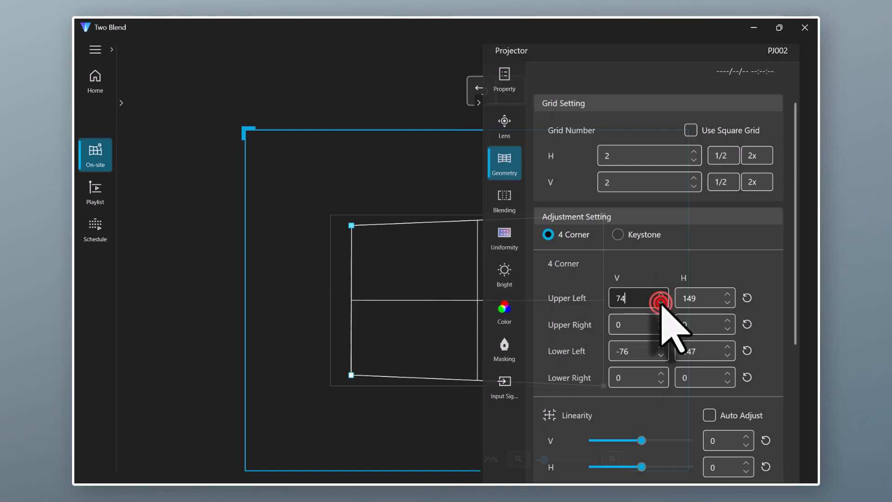
# Switch back to projector PJ001 and save PJ002's geometry adjustment data to PC-1.
pyautogui.click(122, 102)
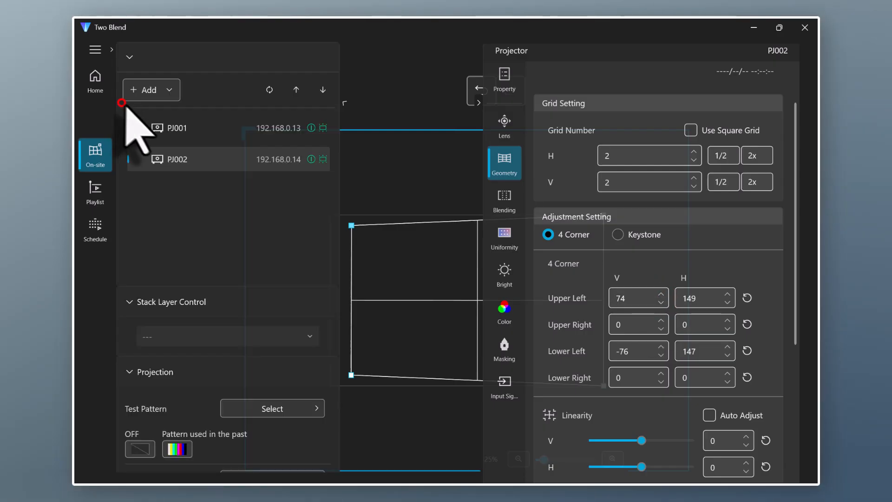
pyautogui.click(178, 127)
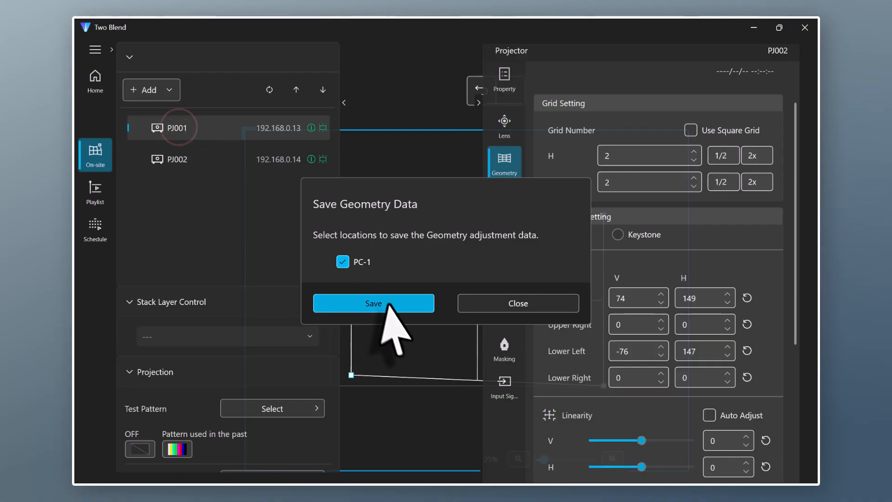
pyautogui.click(388, 302)
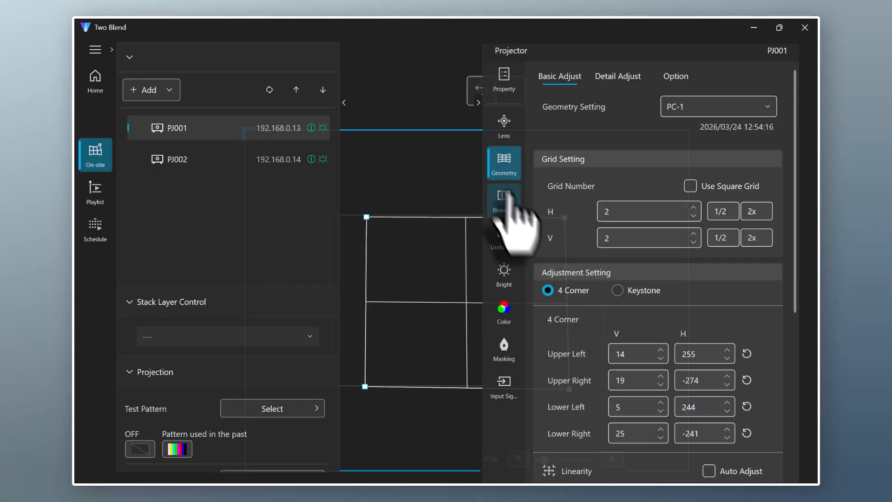
# Set Edge blending / Black level to ON for PJ001 and enable blending on its right edge.
pyautogui.click(512, 191)
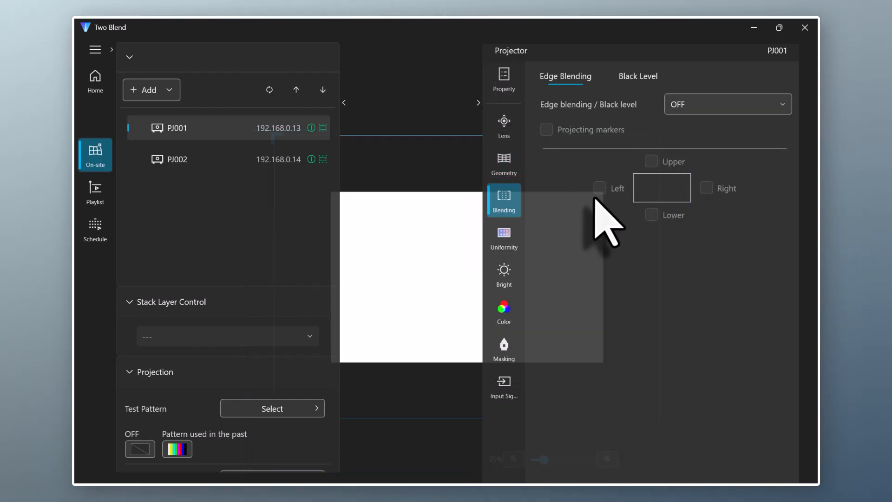
pyautogui.click(714, 104)
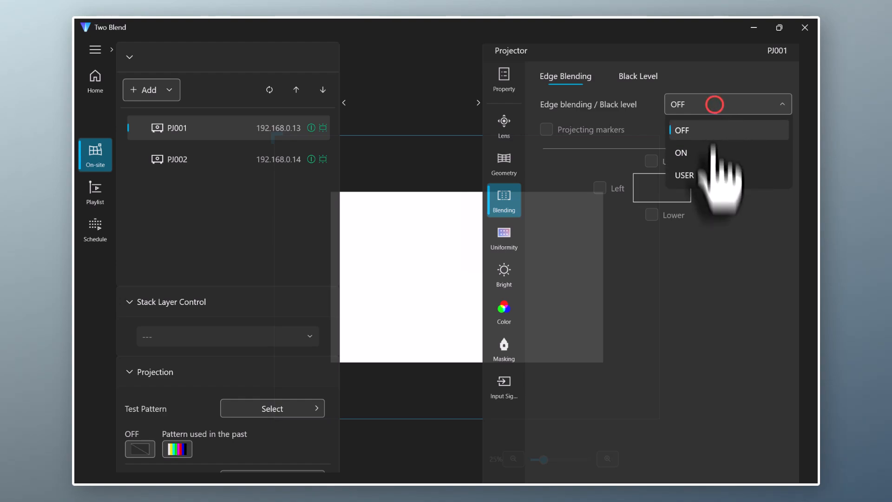
pyautogui.click(712, 156)
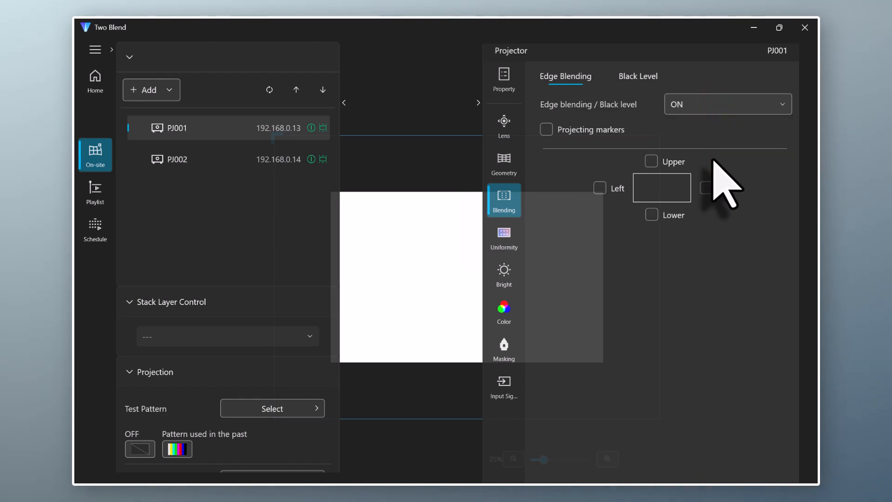
pyautogui.click(707, 186)
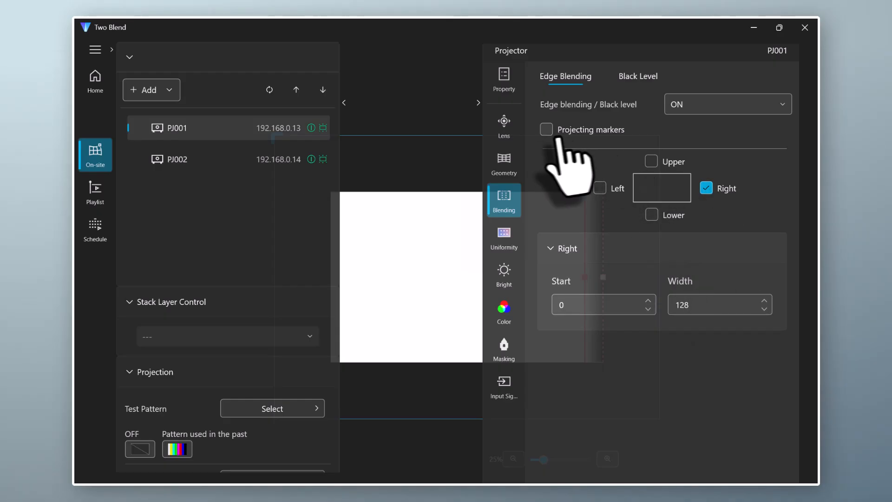
# Turn on projecting markers for PJ001 and set the right-edge blending width to 124.
pyautogui.click(547, 130)
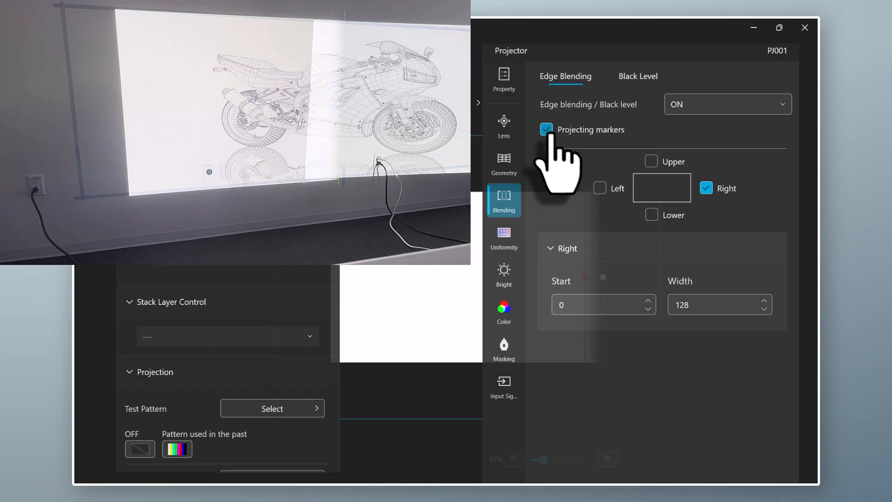
pyautogui.click(764, 308)
pyautogui.click(764, 308)
pyautogui.click(764, 308)
pyautogui.click(764, 309)
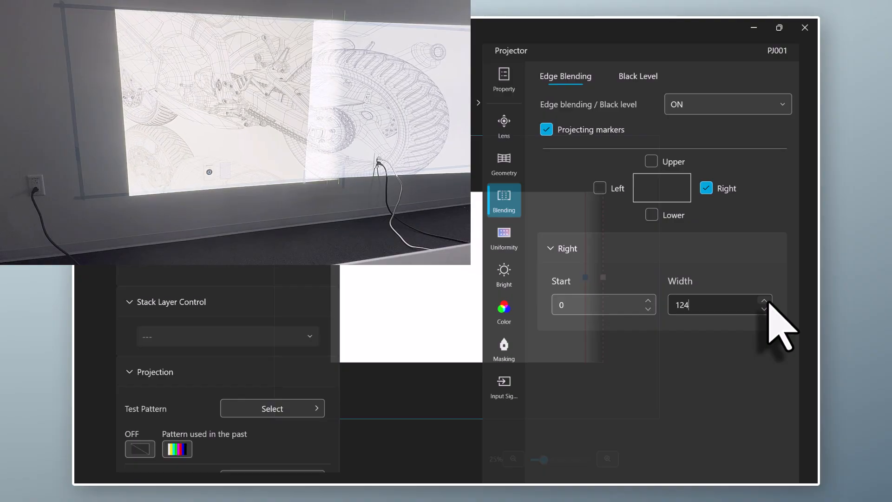
# Select projector PJ002, set its Edge blending / Black level to ON and enable blending on its left edge.
pyautogui.click(176, 159)
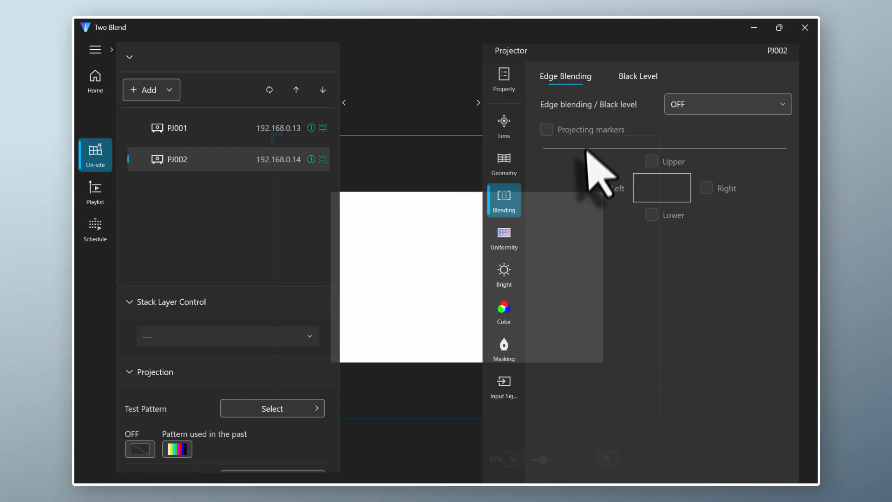
pyautogui.click(691, 103)
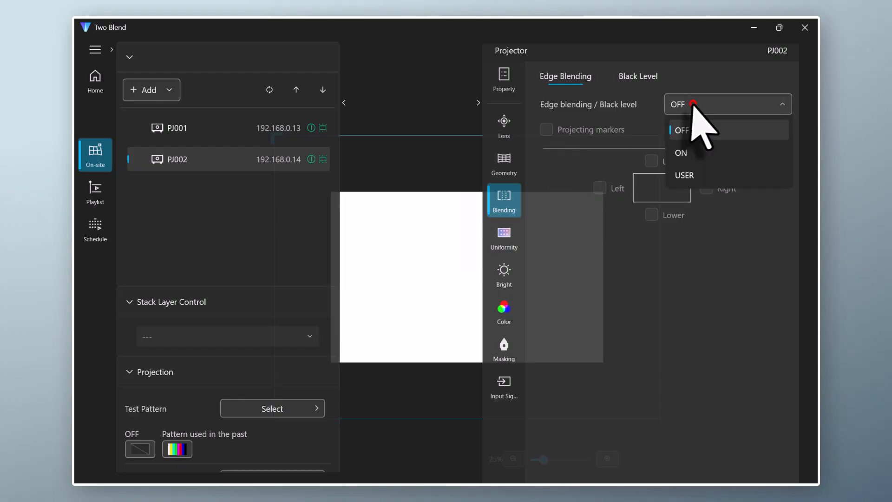
pyautogui.click(691, 154)
pyautogui.click(599, 188)
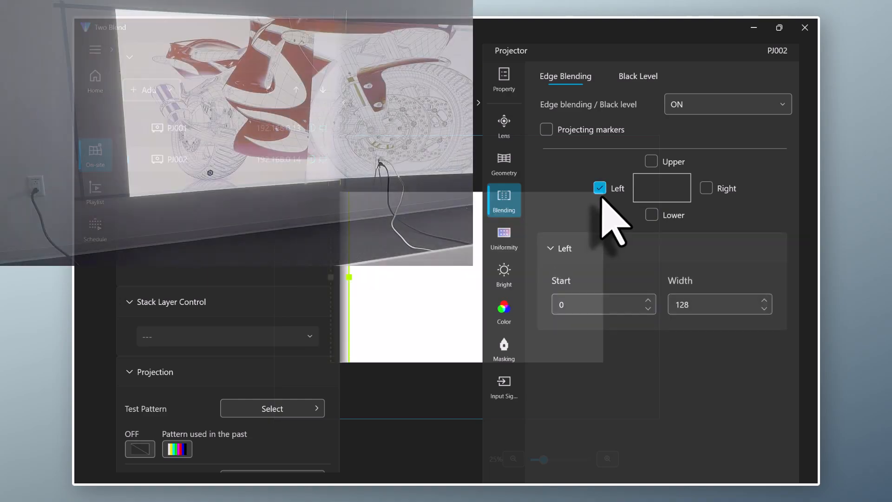
# Turn on projecting markers for PJ002 and set the left-edge blending width to 131.
pyautogui.click(547, 129)
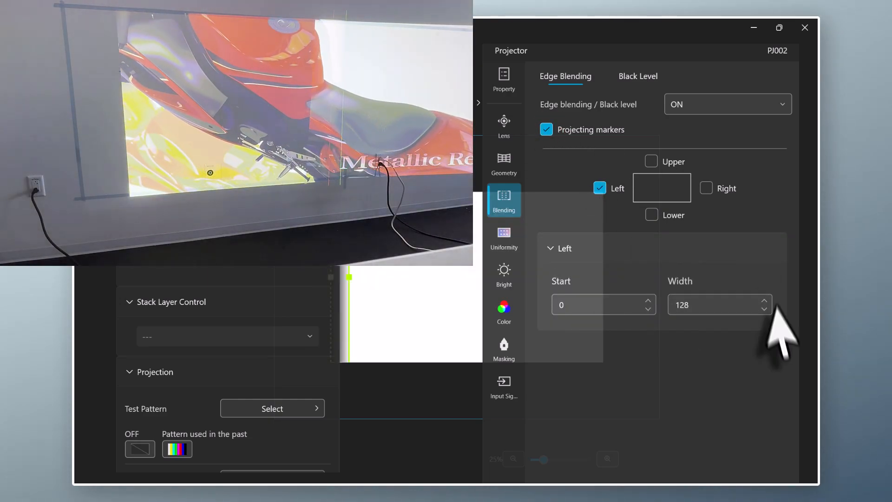
pyautogui.click(764, 301)
pyautogui.click(764, 301)
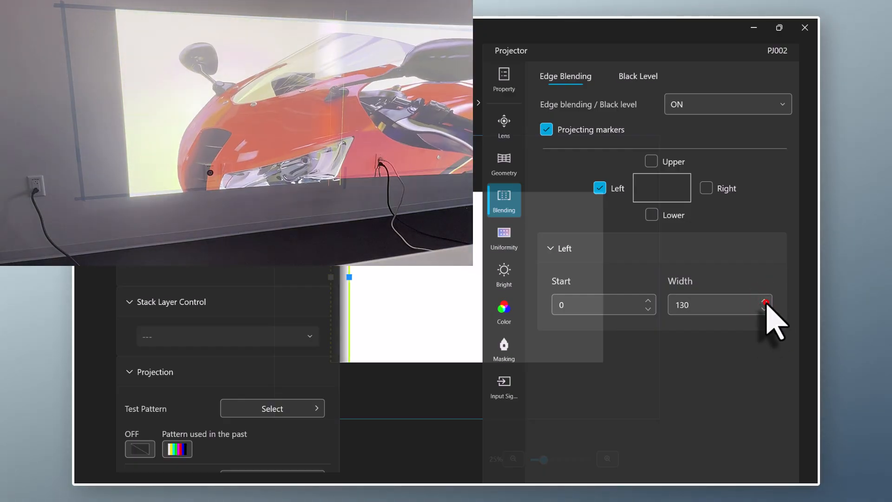
pyautogui.click(764, 301)
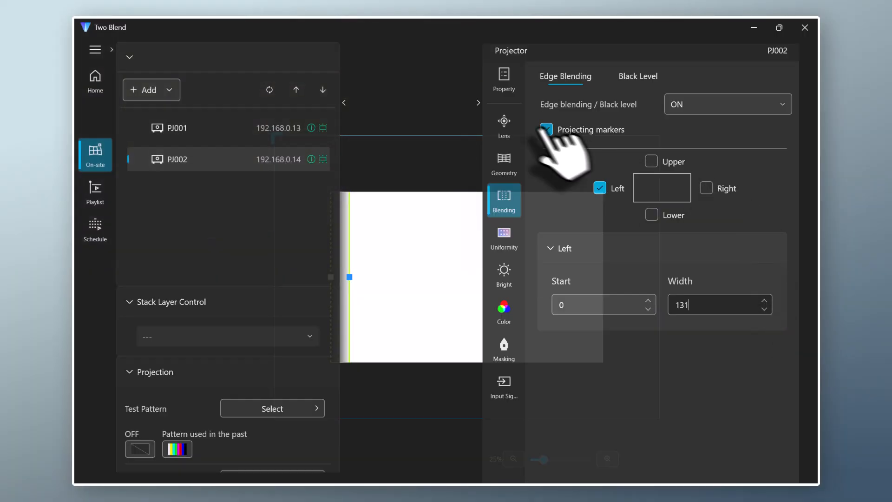
# Turn off the projecting markers on PJ002 and on PJ001.
pyautogui.click(546, 128)
pyautogui.click(160, 126)
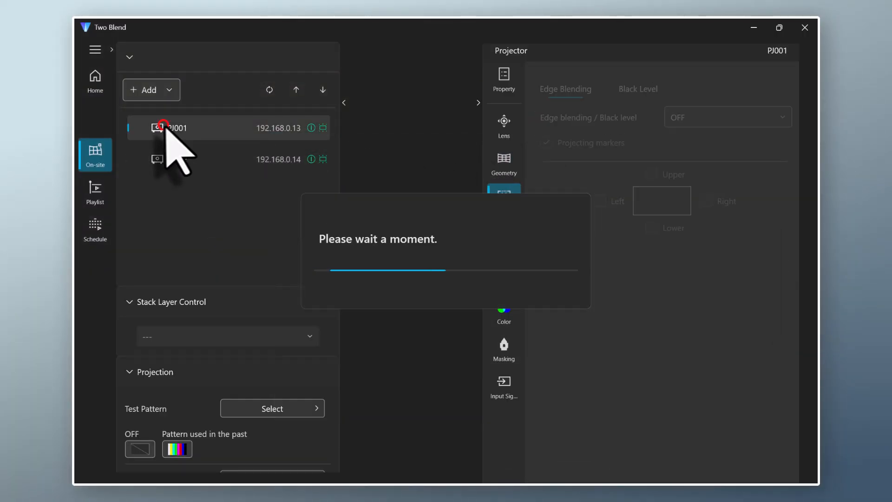
pyautogui.click(545, 128)
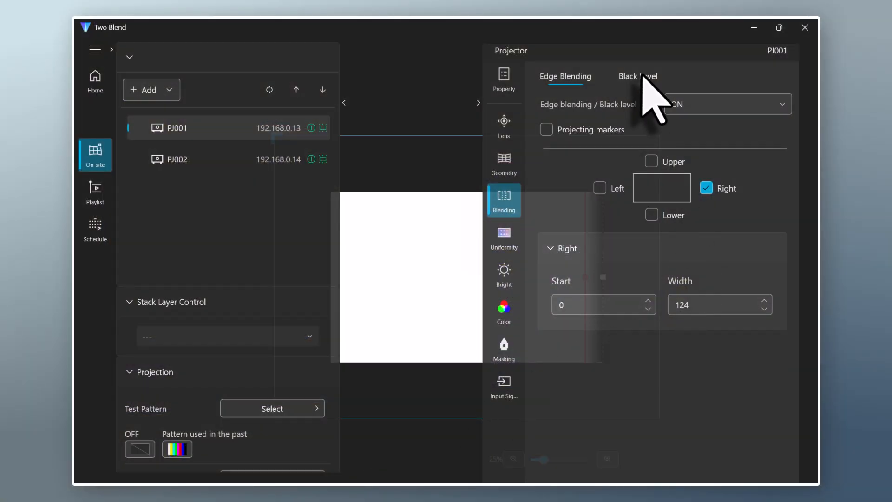
# Open the black level settings of PJ001 and project the Black test pattern from it.
pyautogui.click(642, 75)
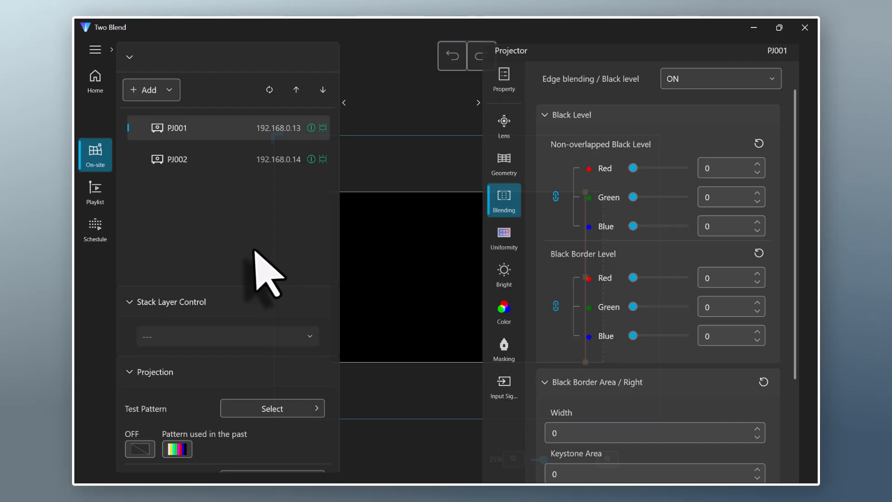
pyautogui.scroll(-3, 265, 279)
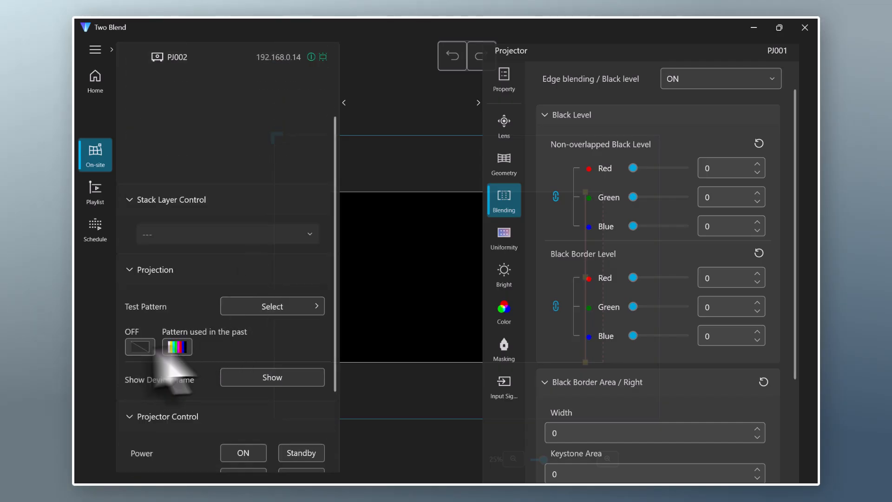
pyautogui.click(242, 307)
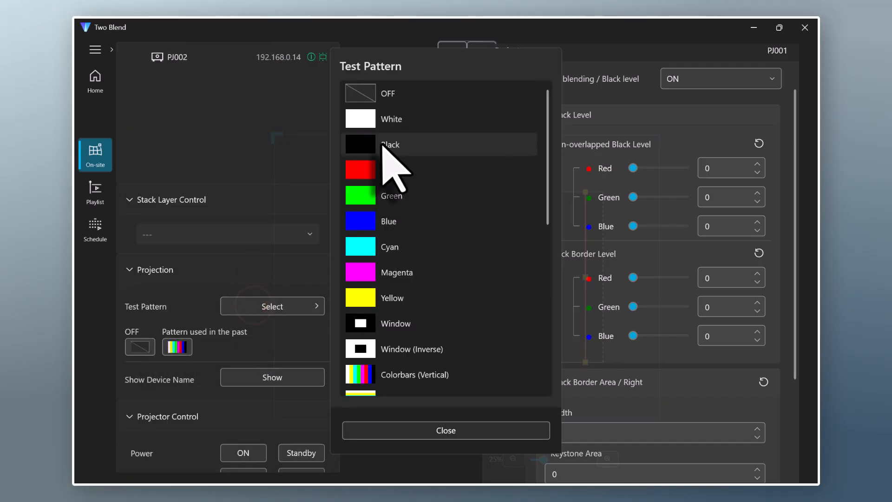
pyautogui.click(371, 145)
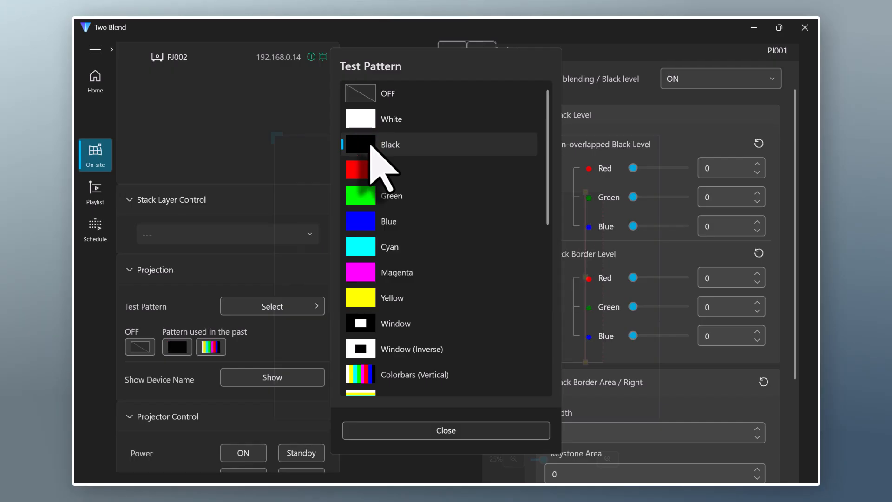
pyautogui.click(179, 57)
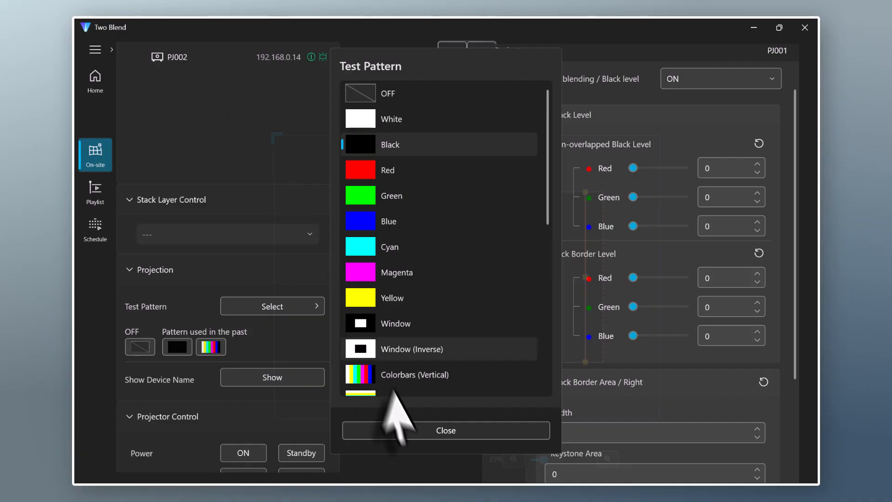
pyautogui.click(398, 429)
# Select projector PJ002 and project the Black test pattern from it.
pyautogui.click(182, 56)
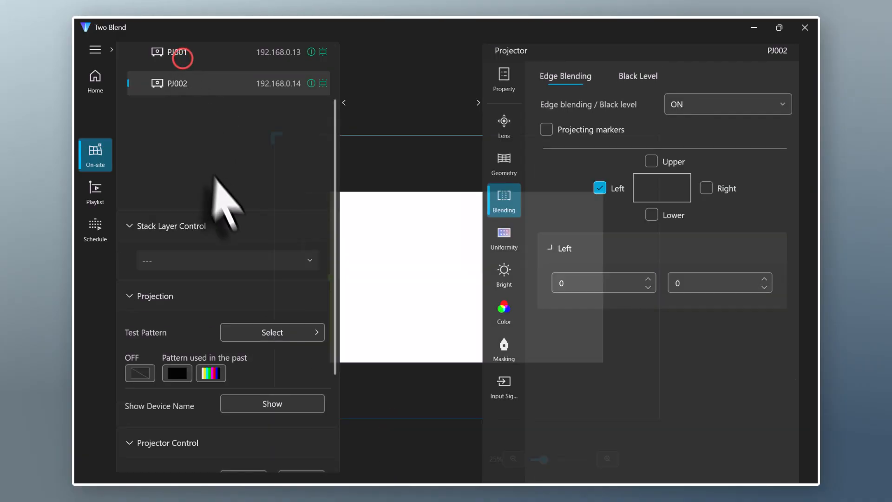
pyautogui.click(277, 331)
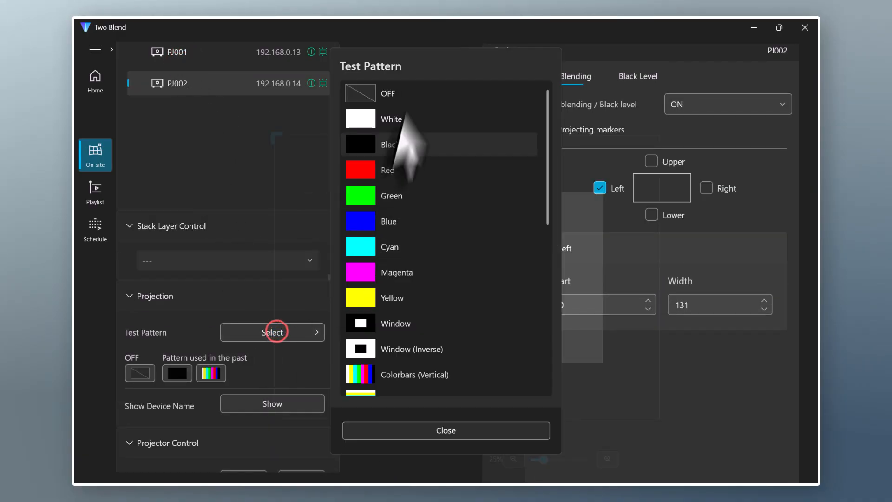
pyautogui.click(391, 146)
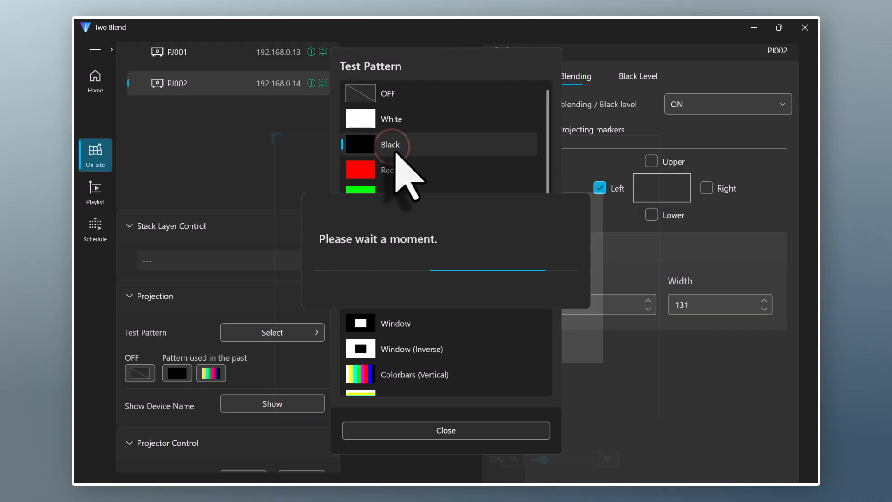
pyautogui.click(464, 431)
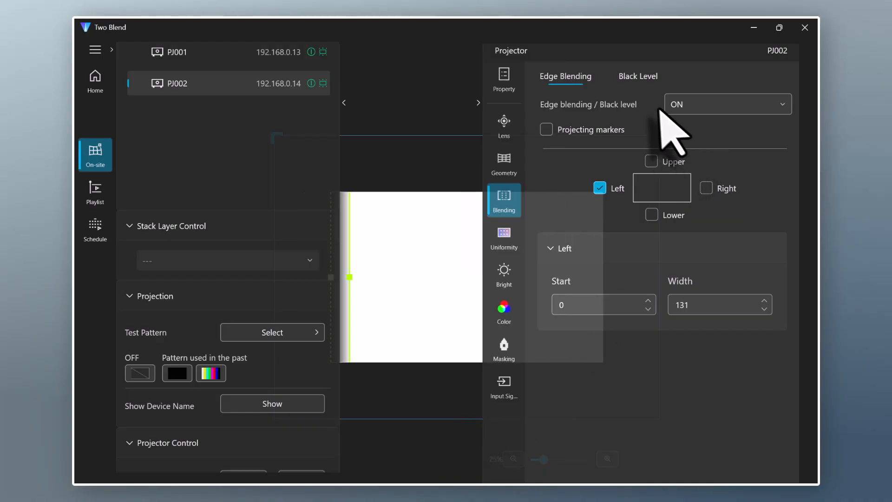
# In PJ001's black level settings, raise the linked Non-overlapped Black Level to about 174, and lower it back toward the minimum.
pyautogui.click(181, 50)
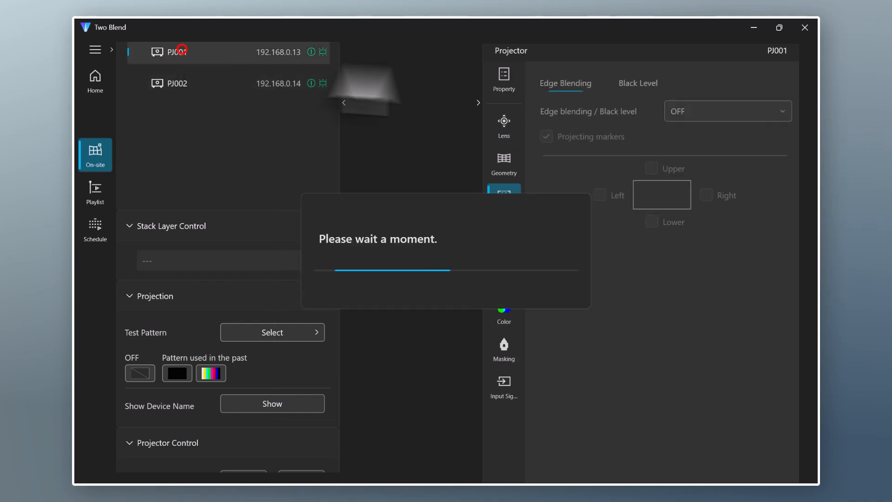
pyautogui.click(646, 77)
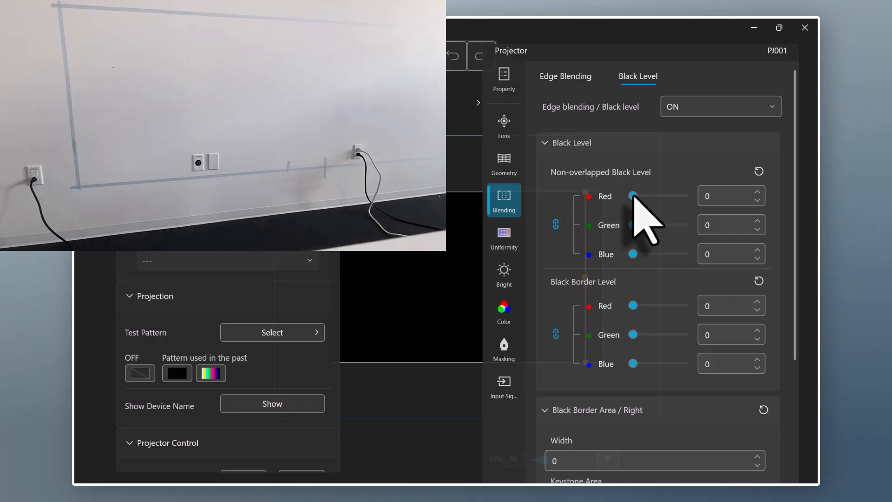
pyautogui.moveTo(633, 196); pyautogui.dragTo(668, 197)
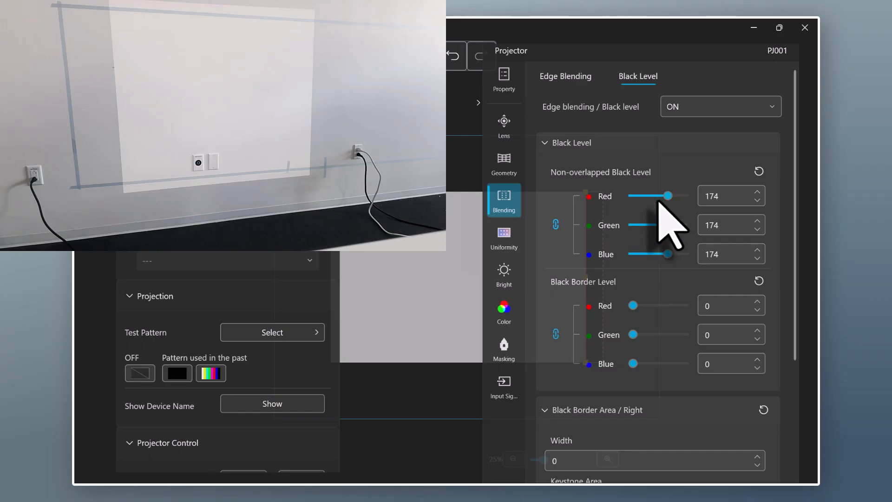
pyautogui.moveTo(664, 196); pyautogui.dragTo(631, 194)
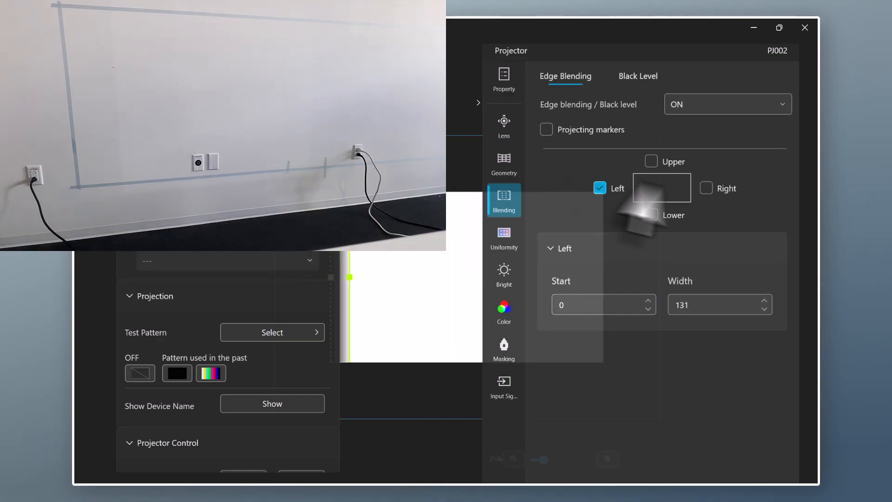
# In PJ002's black level settings, set the linked red, green and blue Non-overlapped Black Level to 11.
pyautogui.click(640, 78)
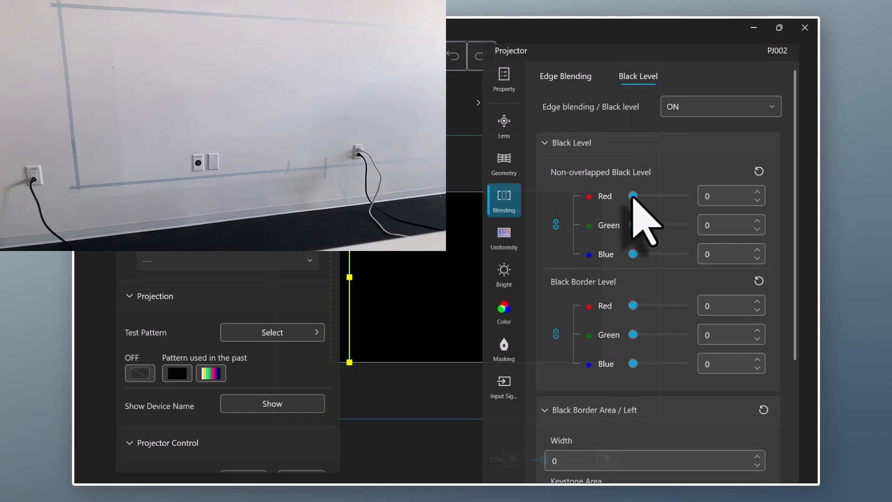
pyautogui.moveTo(633, 196)
pyautogui.mouseDown()
pyautogui.moveTo(644, 196)
pyautogui.moveTo(633, 195)
pyautogui.mouseUp()
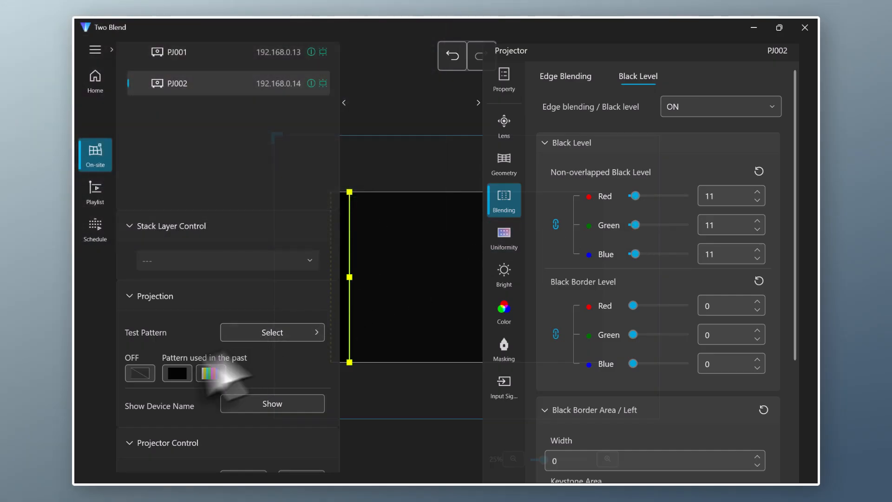
# Turn off the test pattern on PJ002 and on PJ001.
pyautogui.click(135, 371)
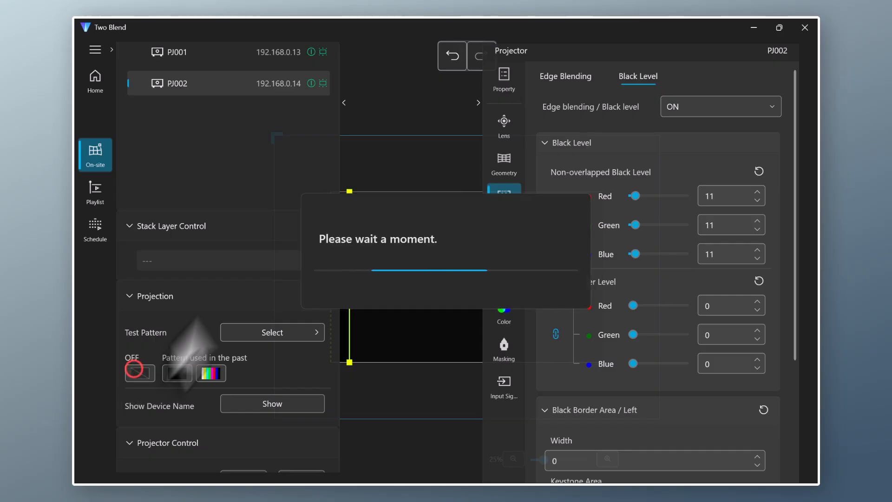
pyautogui.click(174, 52)
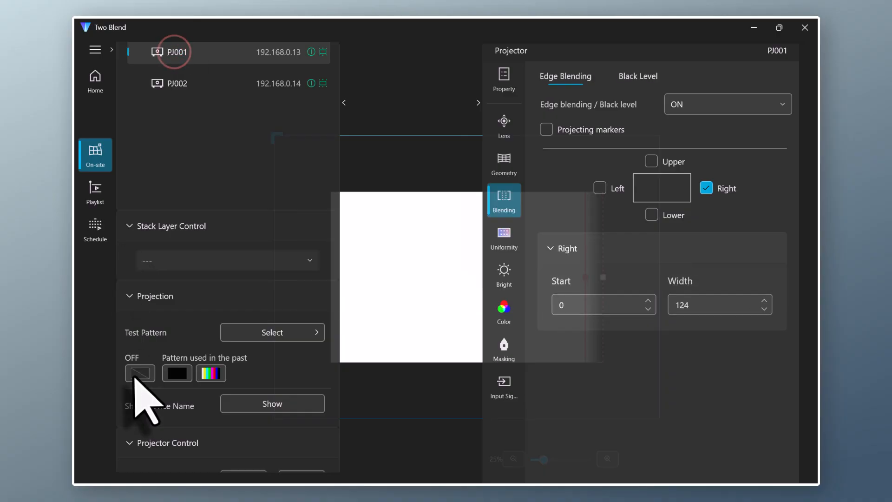
pyautogui.click(137, 373)
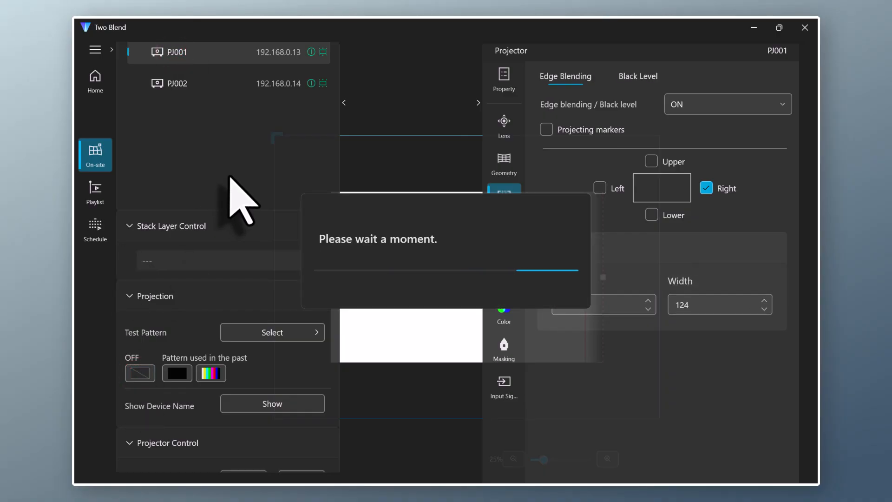